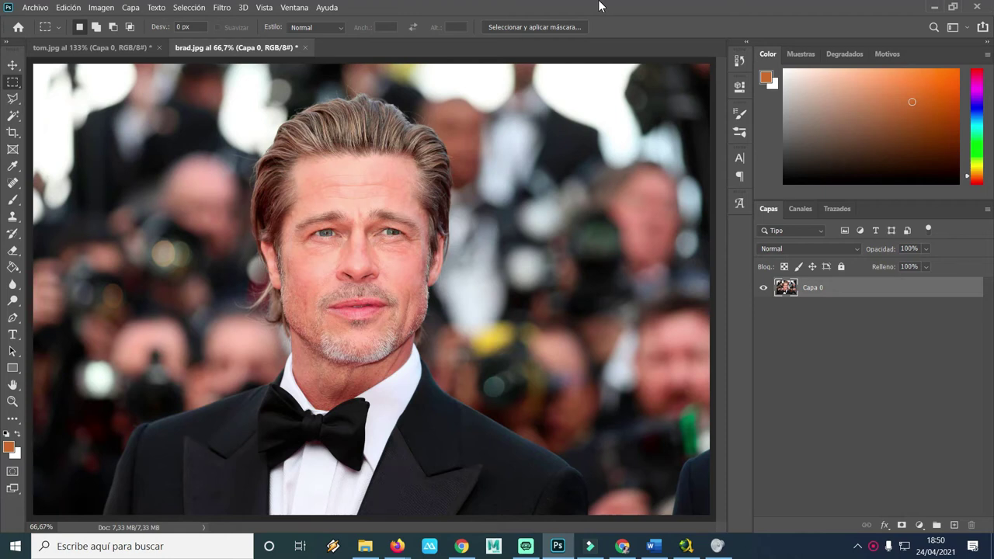
# Bring the tom.jpg photo to the front and show the lasso tool variants.
pyautogui.click(124, 48)
pyautogui.click(224, 49)
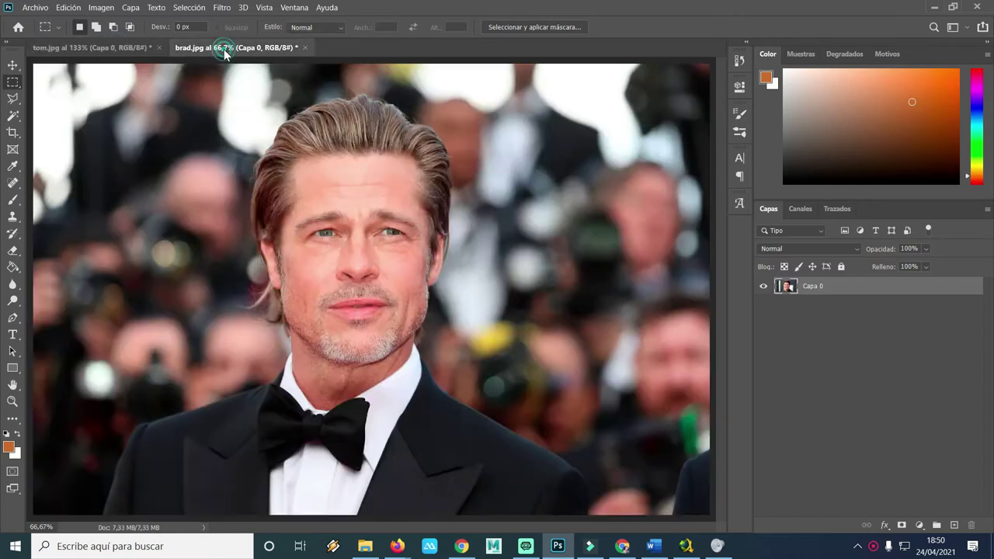
pyautogui.click(141, 49)
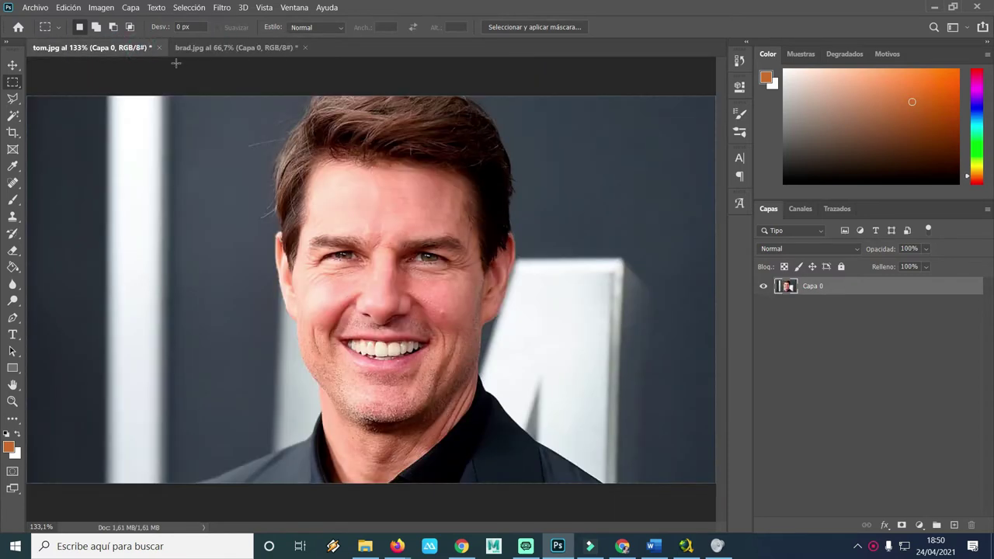
pyautogui.click(13, 99)
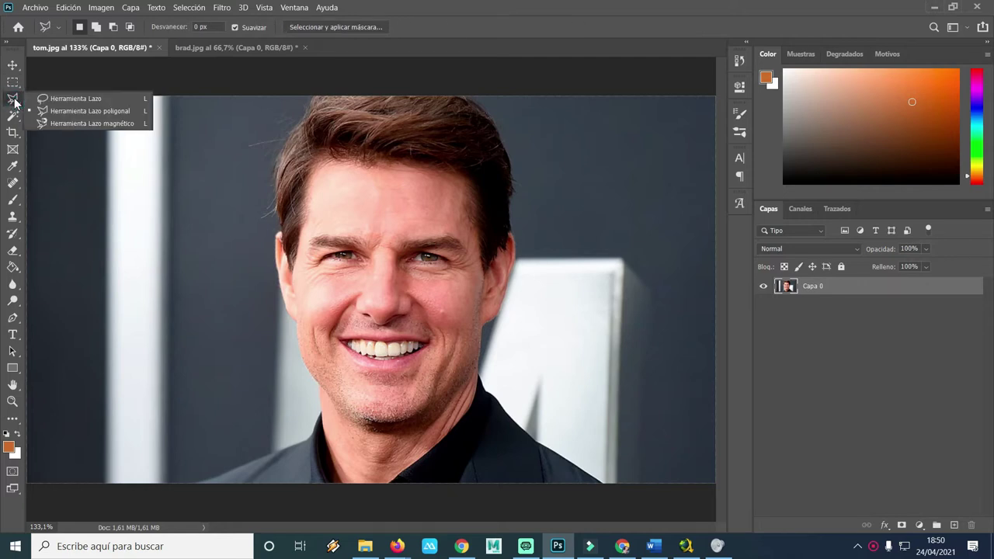
# Start a polygonal lasso outline at the chin and trace up the left cheek to the forehead.
pyautogui.click(347, 401)
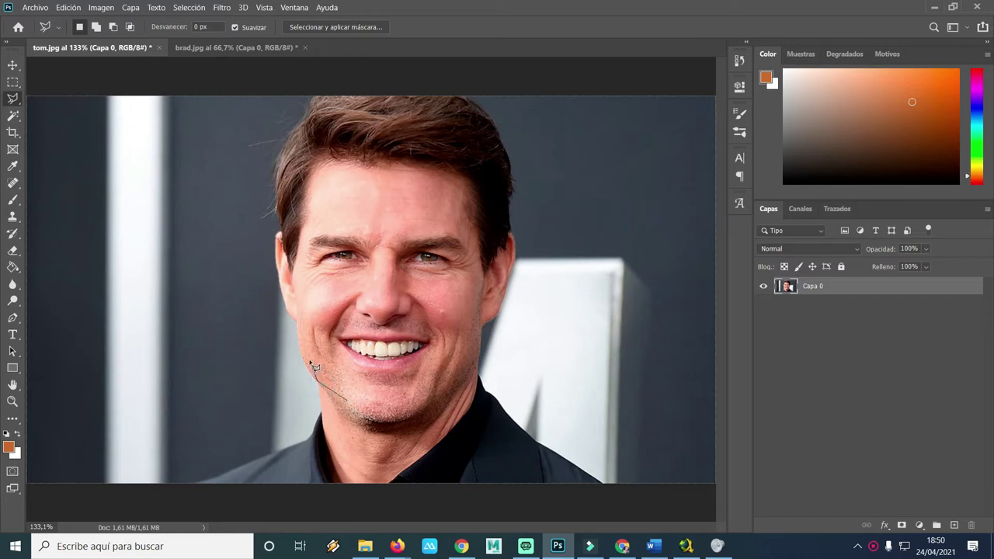
pyautogui.click(315, 378)
pyautogui.click(305, 342)
pyautogui.click(300, 299)
pyautogui.click(304, 257)
pyautogui.click(319, 203)
pyautogui.click(374, 186)
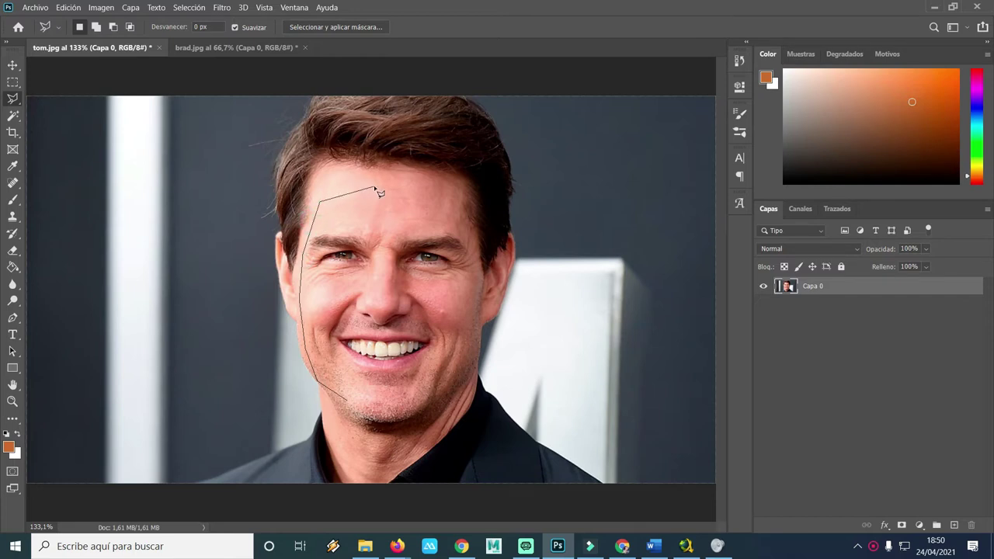
# Trace down the right cheek and jawline, closing the face outline at the chin.
pyautogui.click(459, 223)
pyautogui.click(476, 252)
pyautogui.click(480, 275)
pyautogui.click(476, 319)
pyautogui.click(470, 358)
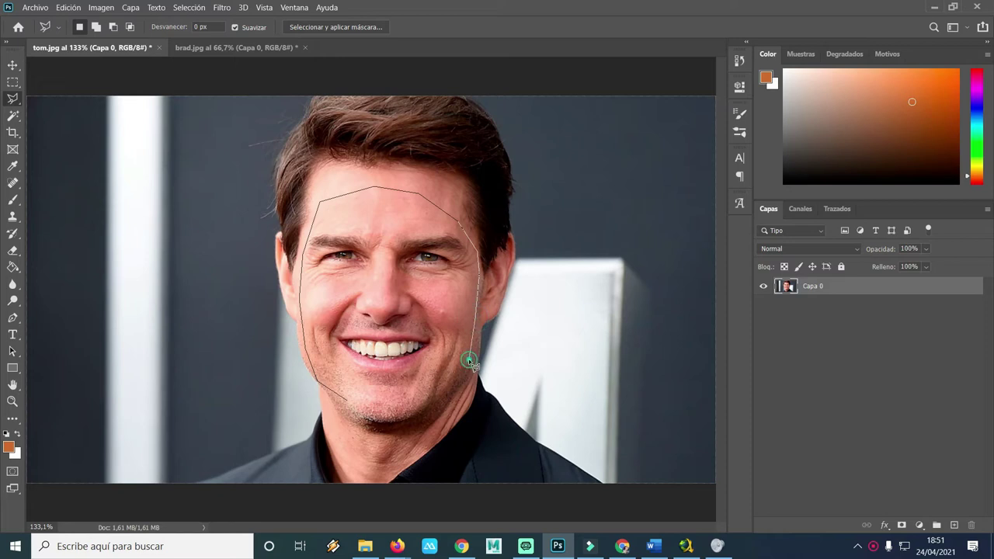
pyautogui.click(440, 396)
pyautogui.click(411, 405)
pyautogui.click(389, 415)
pyautogui.click(362, 411)
pyautogui.click(355, 409)
pyautogui.click(361, 412)
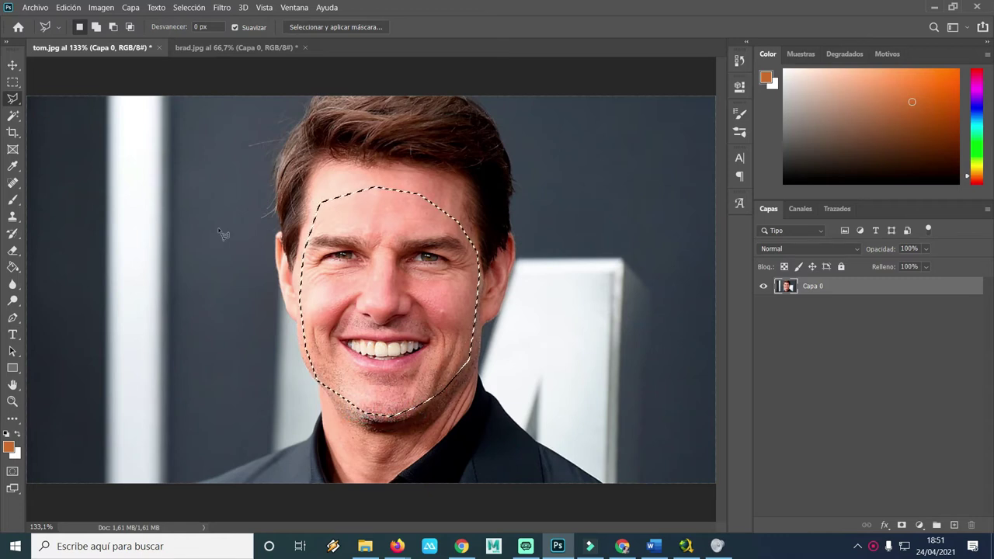
pyautogui.click(12, 65)
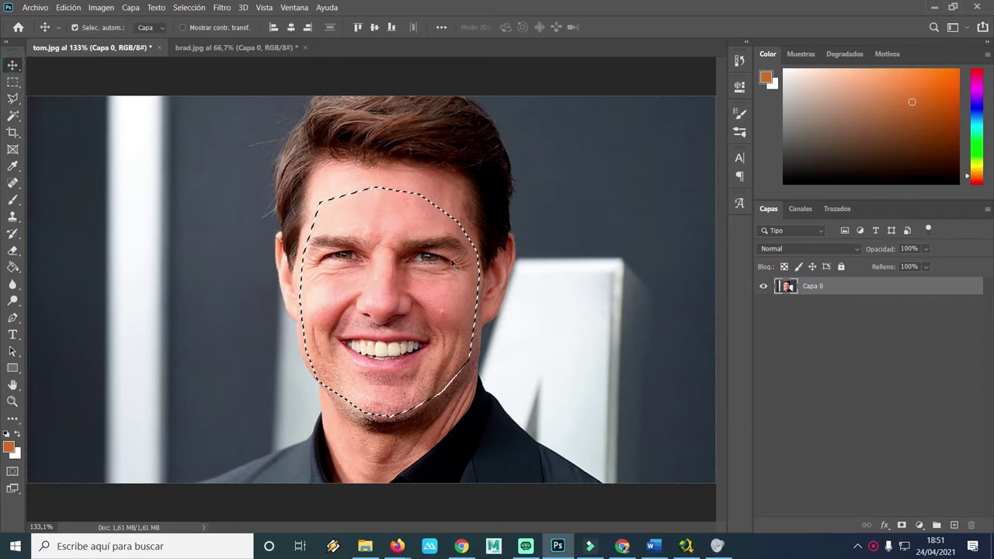
# Drag tom's selected face onto brad's face in brad.jpg as layer Capa 1, ready to transform.
pyautogui.moveTo(430, 269)
pyautogui.mouseDown()
pyautogui.moveTo(395, 216)
pyautogui.moveTo(211, 51)
pyautogui.mouseUp()
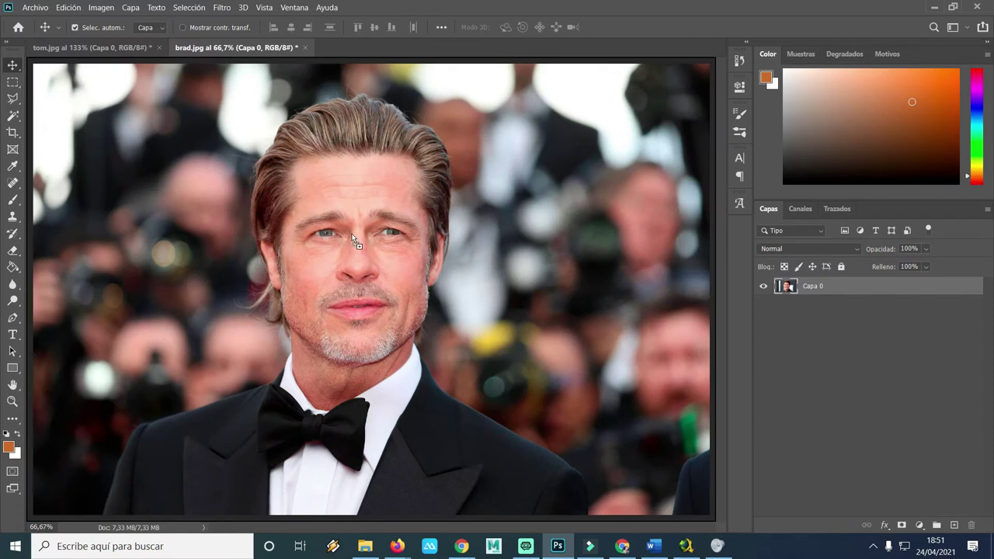
pyautogui.moveTo(211, 51); pyautogui.dragTo(372, 249)
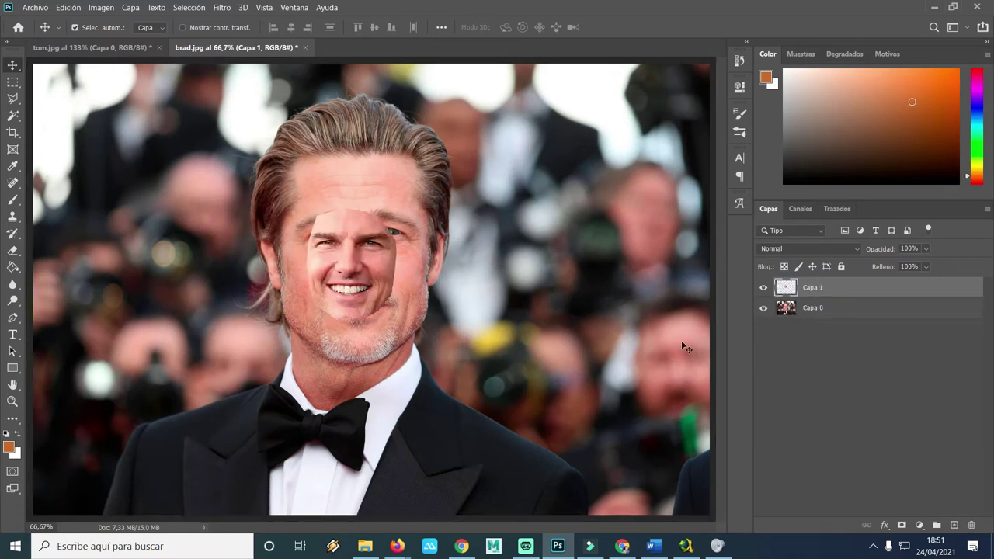
pyautogui.hotkey('ctrl', 't')
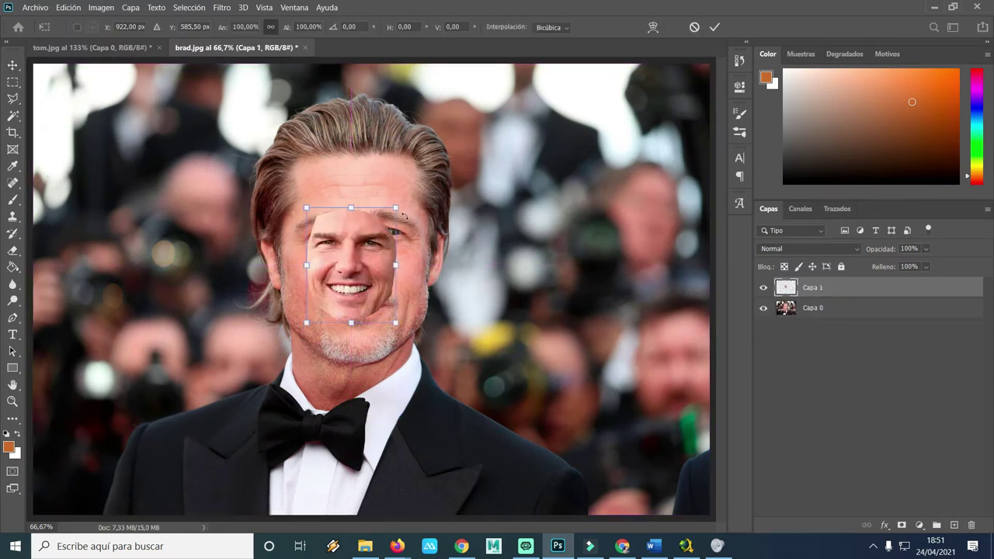
# Enlarge the pasted face and lower Capa 1 opacity to 45% to compare faces.
pyautogui.moveTo(397, 208); pyautogui.dragTo(452, 192)
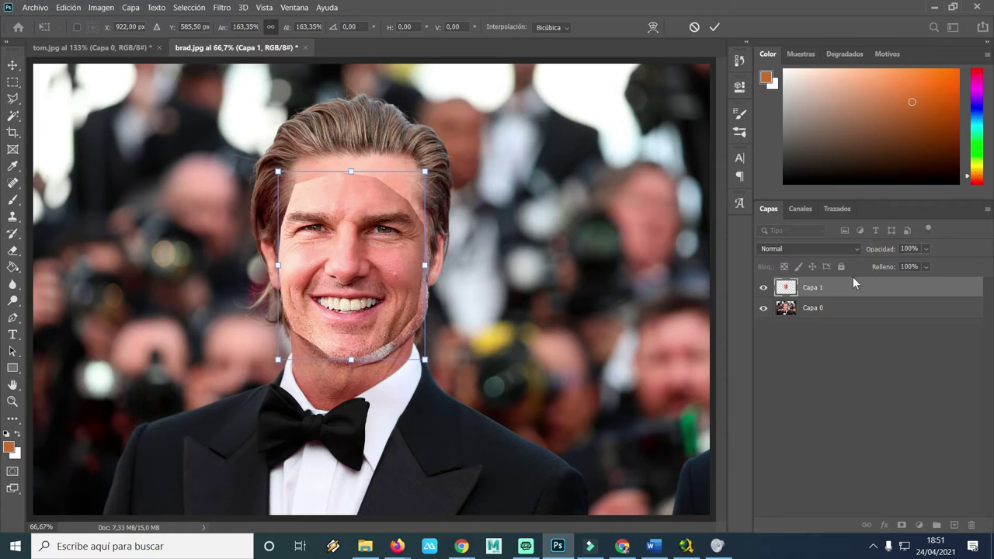
pyautogui.moveTo(888, 251)
pyautogui.mouseDown()
pyautogui.moveTo(859, 251)
pyautogui.moveTo(878, 253)
pyautogui.mouseUp()
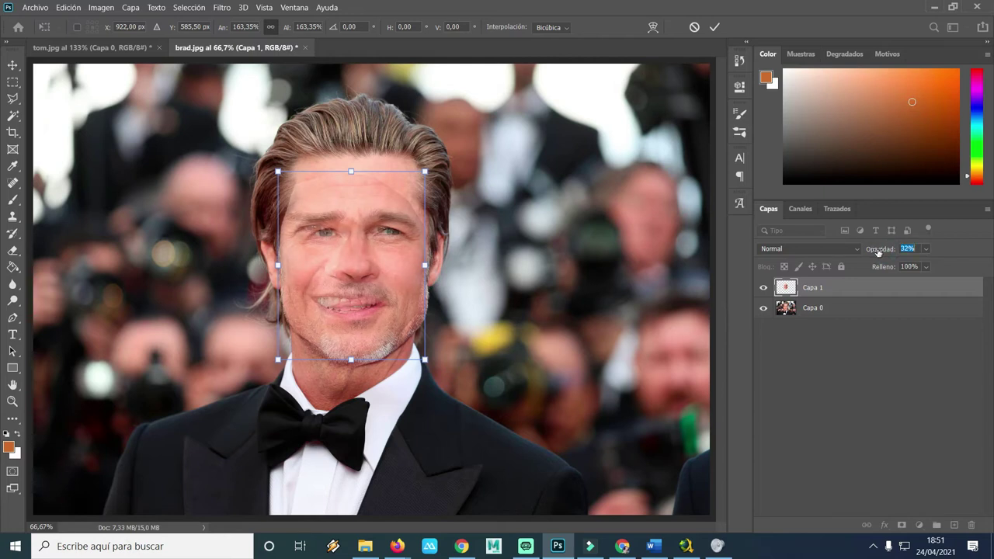
pyautogui.moveTo(878, 252); pyautogui.dragTo(884, 254)
# Shift and slightly shrink the face to match the eyes, committing at 152.39% scale.
pyautogui.moveTo(308, 250); pyautogui.dragTo(325, 254)
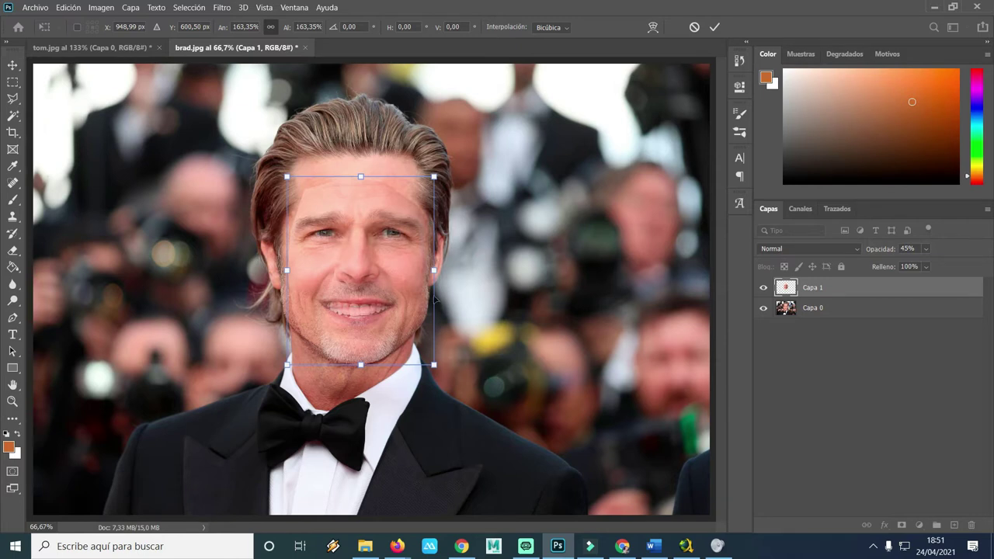
pyautogui.moveTo(435, 366); pyautogui.dragTo(428, 359)
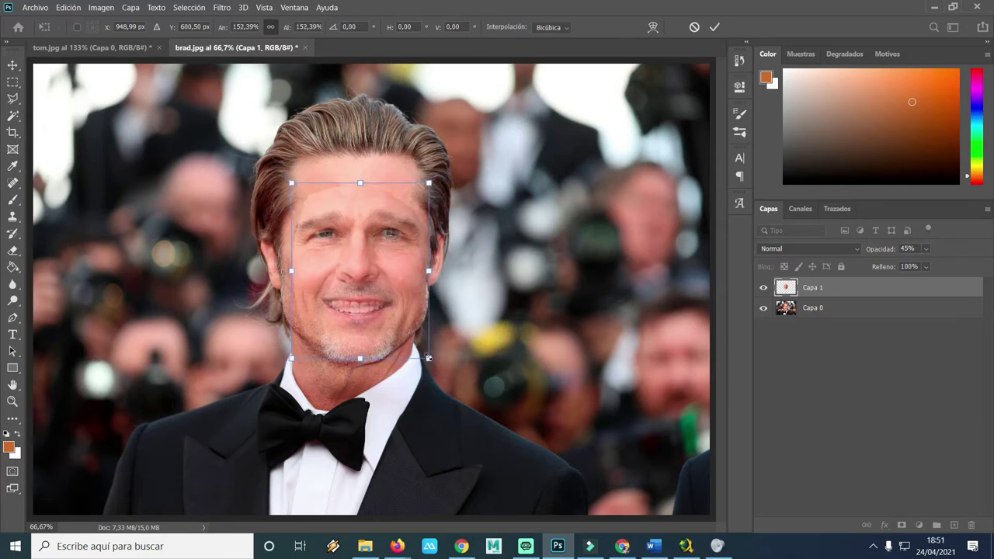
pyautogui.moveTo(405, 289); pyautogui.dragTo(404, 283)
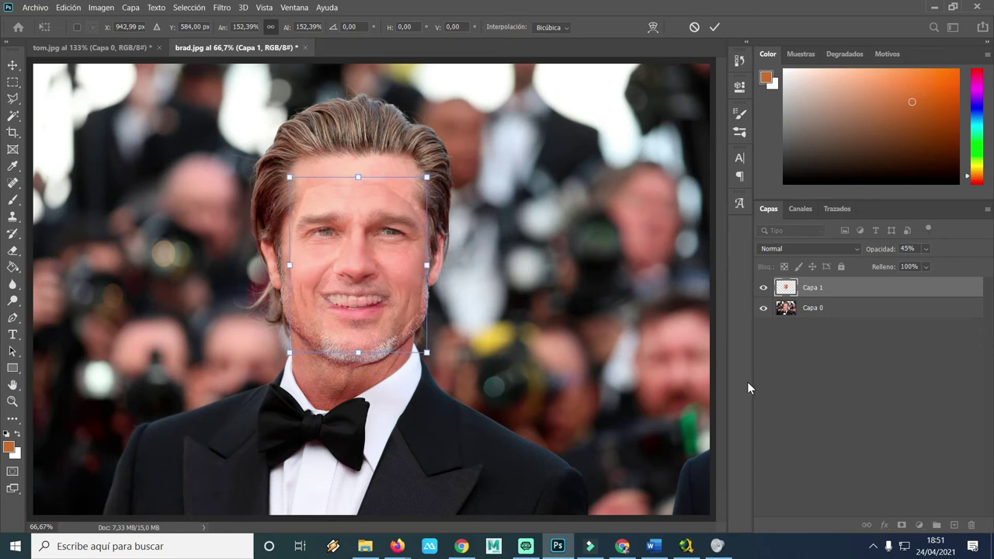
pyautogui.press('Return')
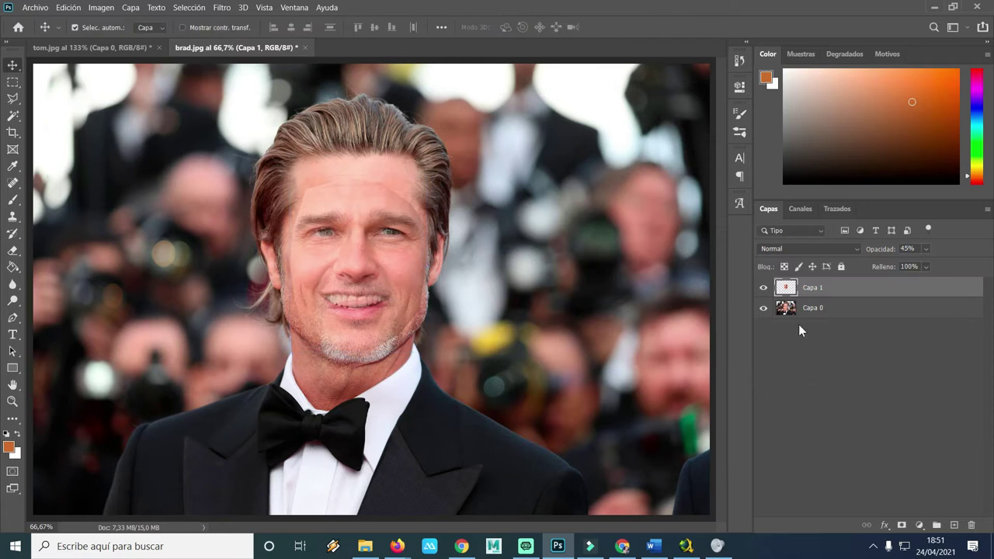
# Duplicate the Capa 0 background layer as Capa 0 copia.
pyautogui.click(812, 310)
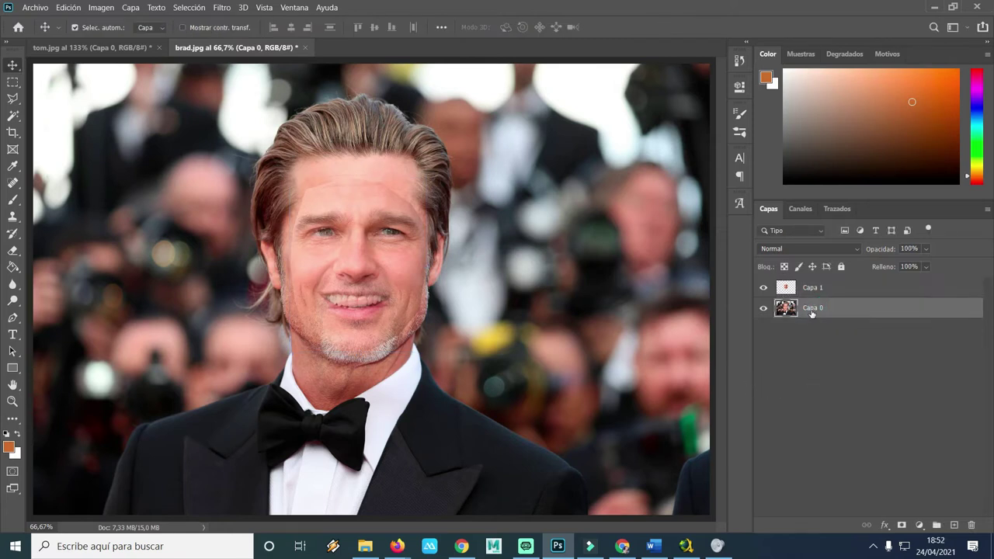
pyautogui.hotkey('ctrl', 'alt', 'j')
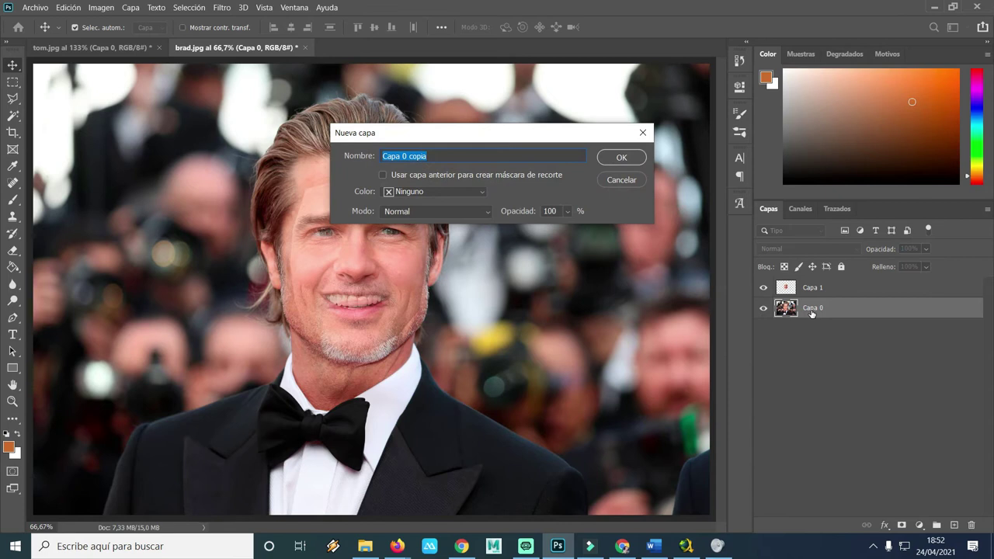
pyautogui.press('Return')
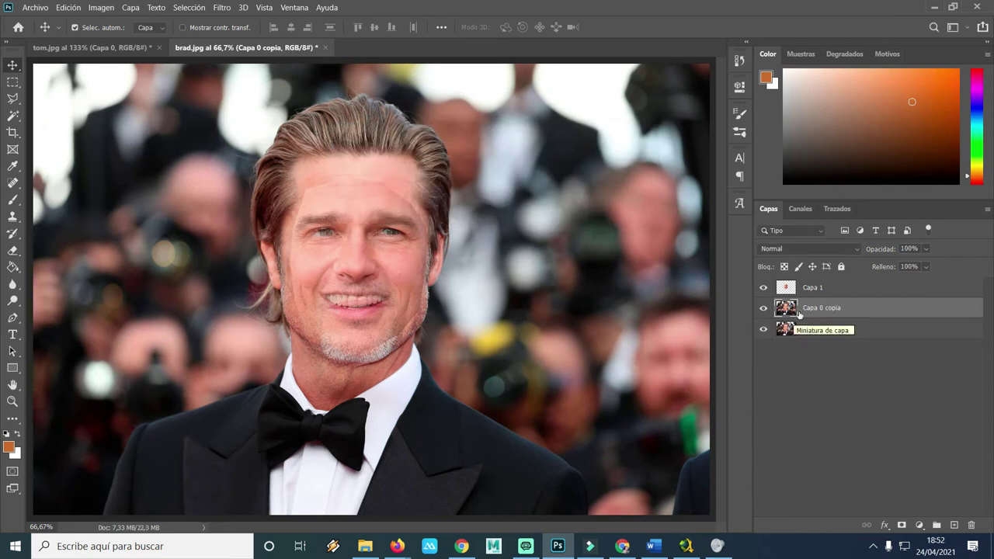
# On Capa 1, select the whole canvas, then clear it with the Rectangular Marquee.
pyautogui.click(813, 295)
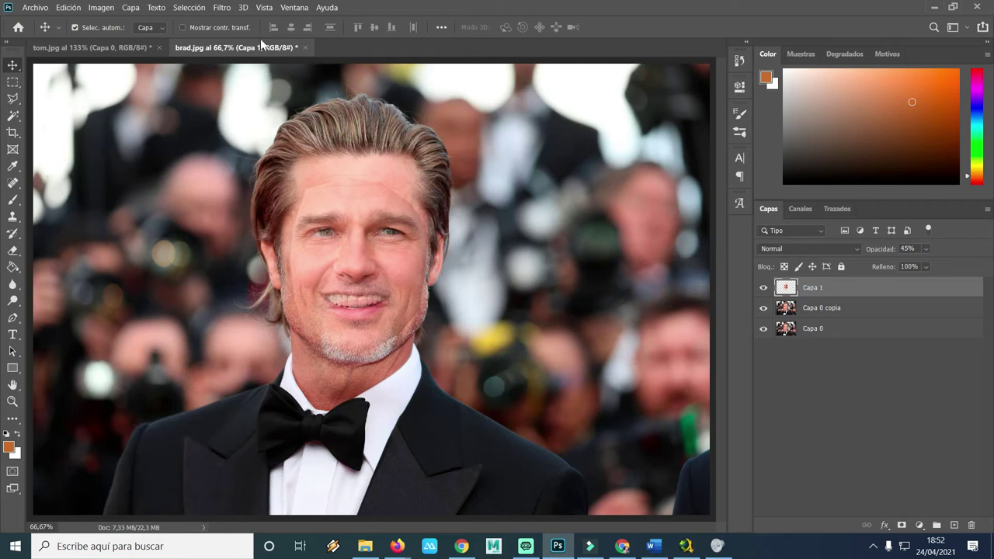
pyautogui.click(183, 9)
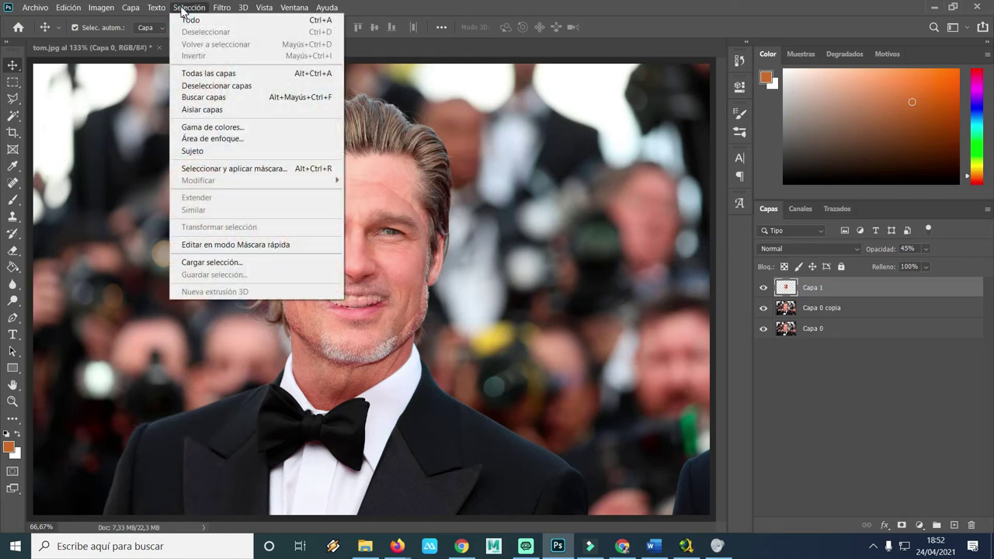
pyautogui.click(191, 20)
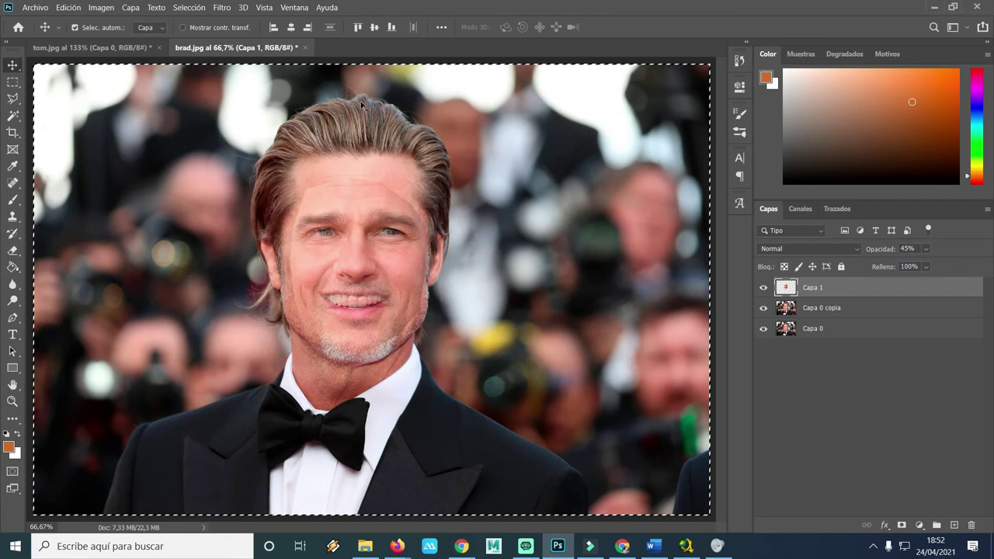
pyautogui.click(12, 82)
pyautogui.click(285, 187)
# Apply a Free Transform to the Capa 1 face layer.
pyautogui.click(810, 294)
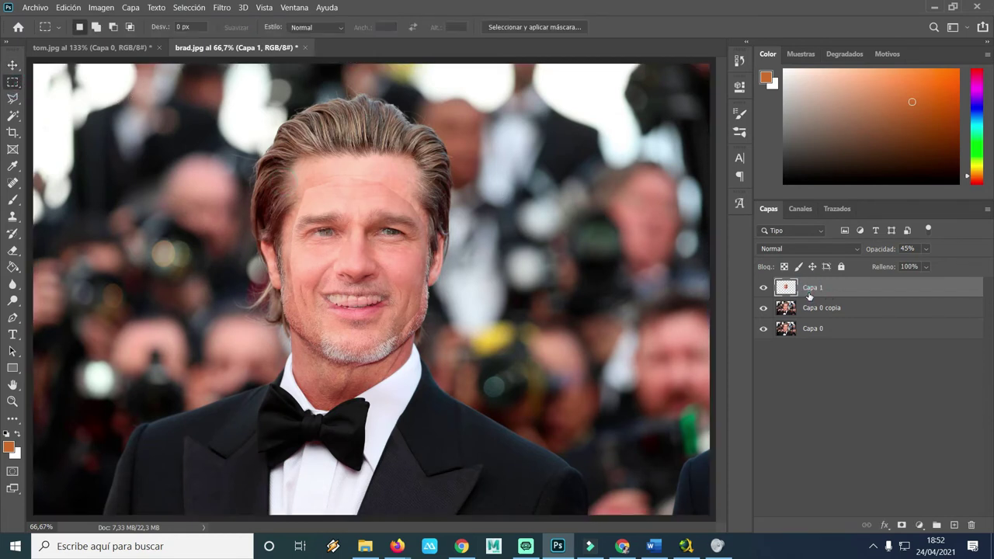
pyautogui.hotkey('ctrl', 't')
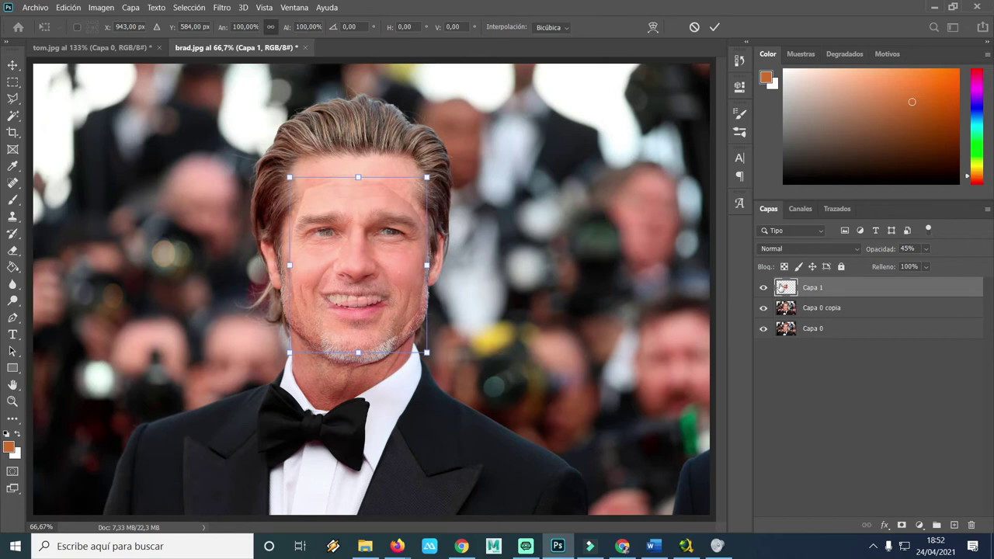
pyautogui.press('Return')
# Load Capa 1's face pixels as a selection and target the Capa 0 copia layer.
pyautogui.press('m')
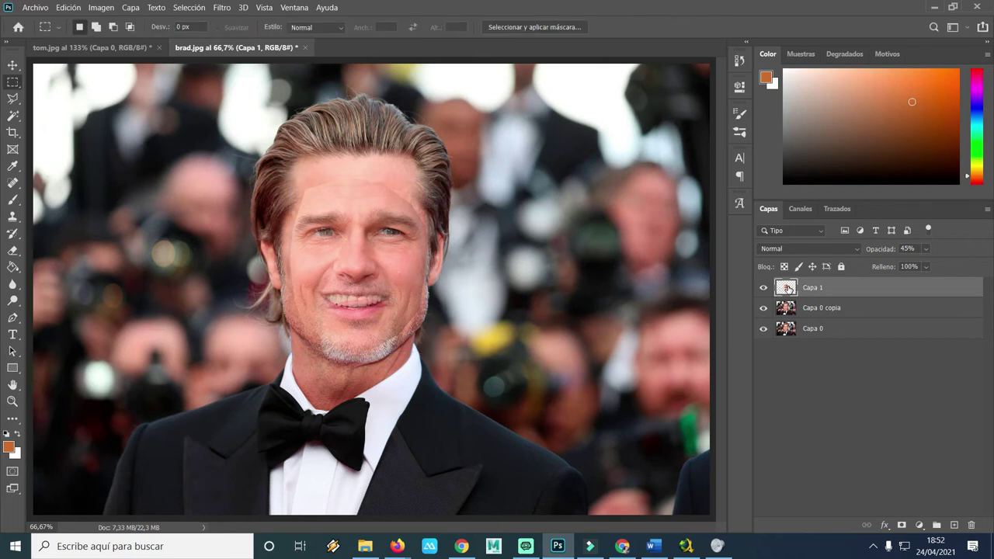
pyautogui.rightClick(789, 289)
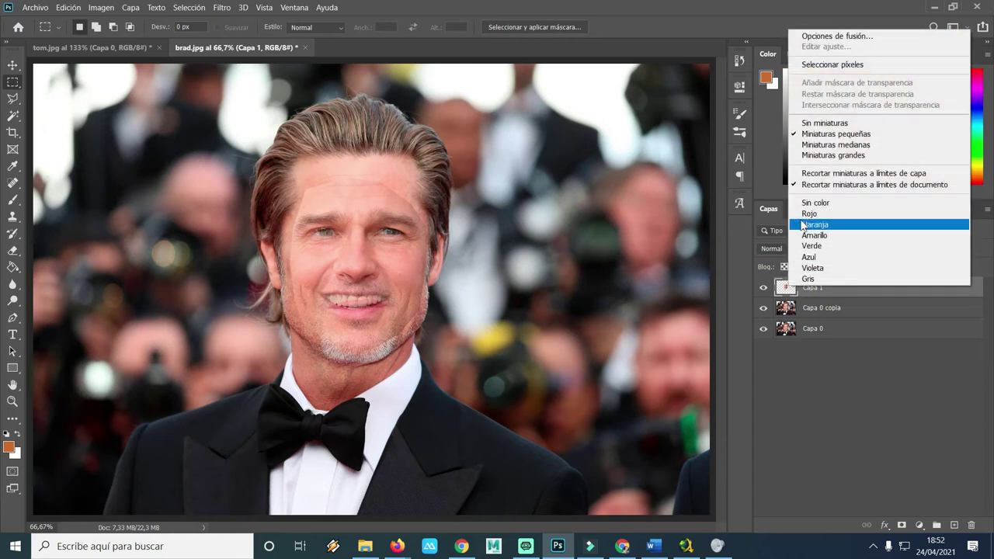
pyautogui.click(825, 67)
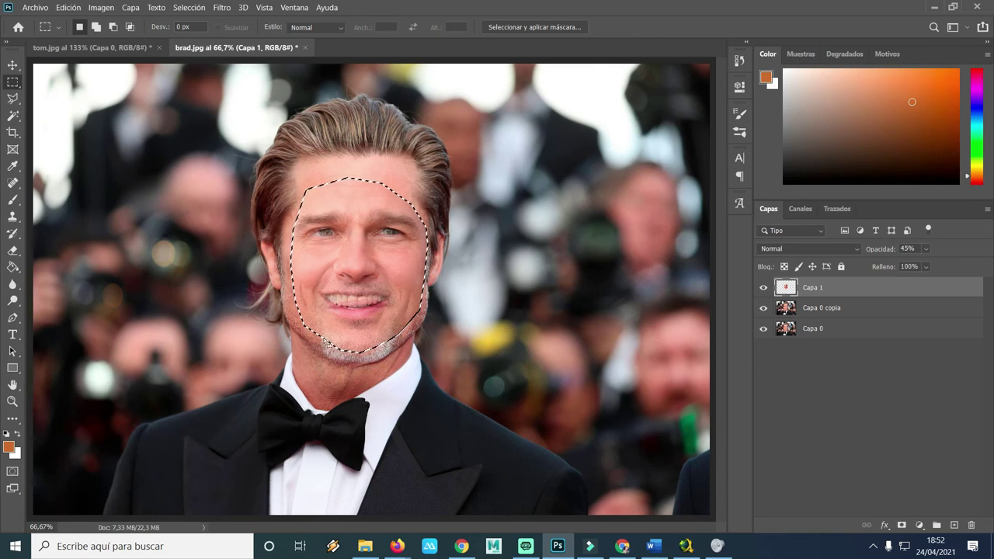
pyautogui.click(824, 311)
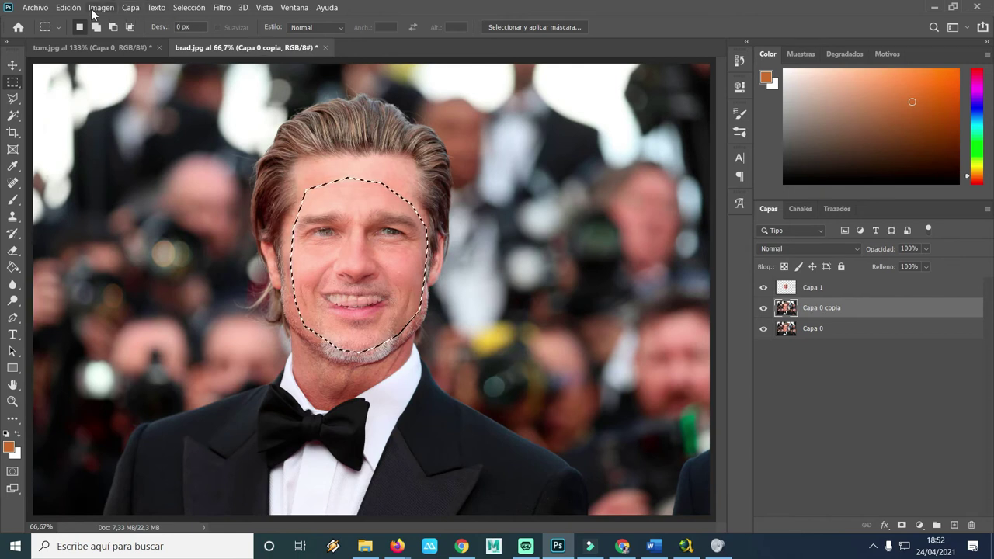
# Contract the face selection by 5 pixels.
pyautogui.click(186, 8)
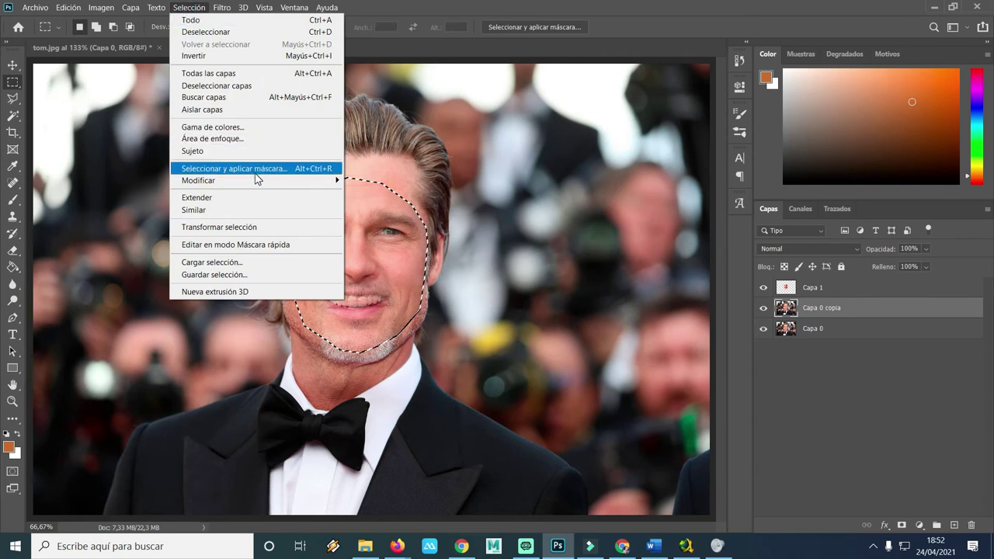
pyautogui.moveTo(198, 180)
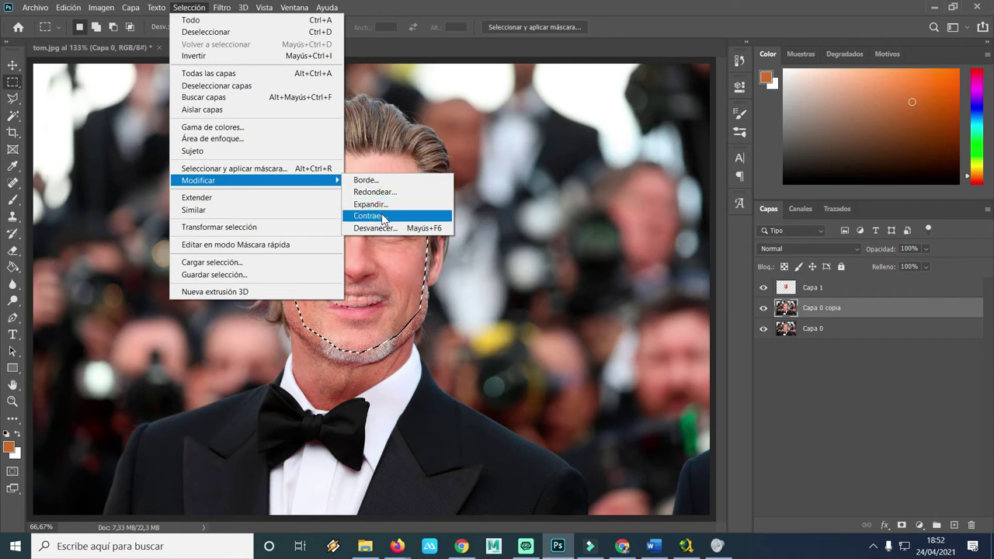
pyautogui.click(371, 216)
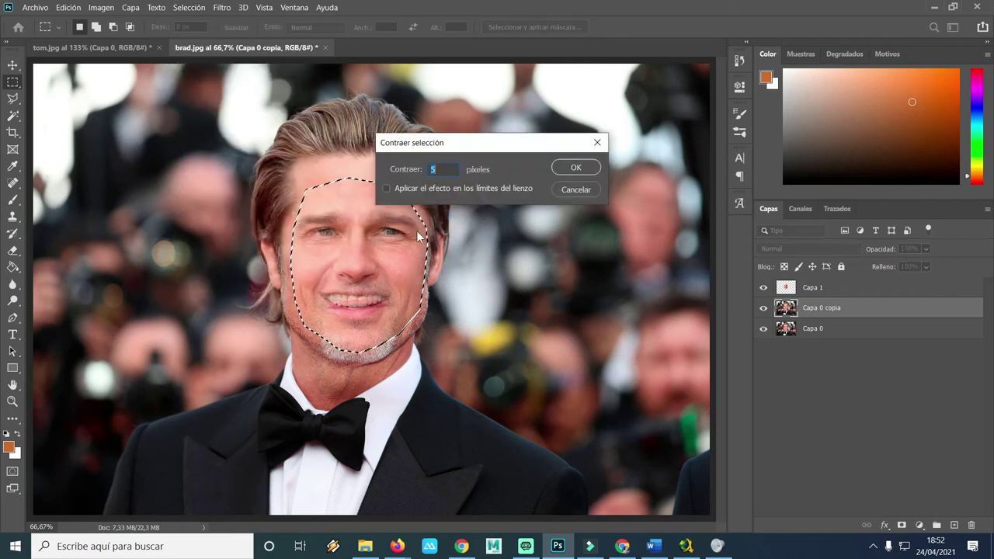
pyautogui.click(579, 167)
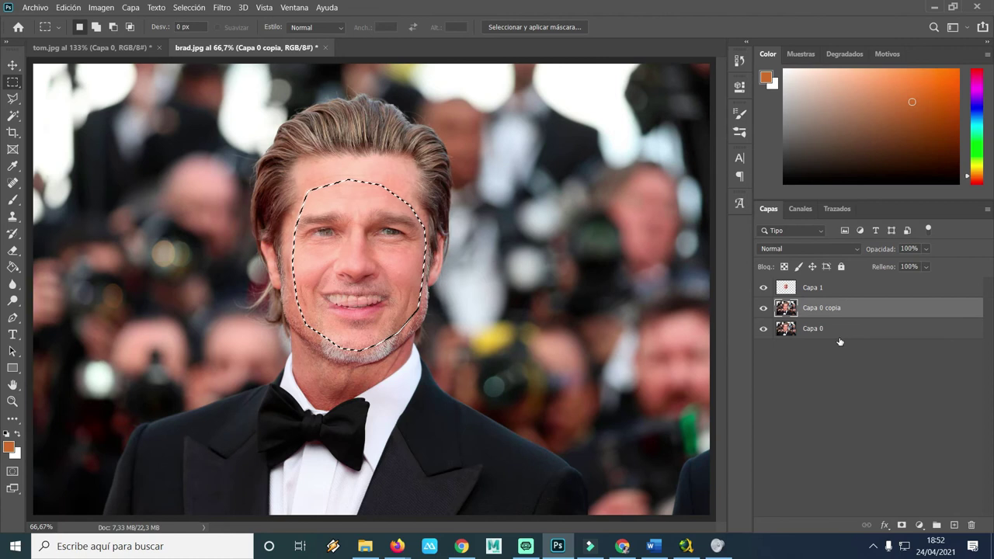
# Set the Capa 1 face layer to 100% opacity.
pyautogui.click(813, 288)
pyautogui.press('4')
pyautogui.press('5')
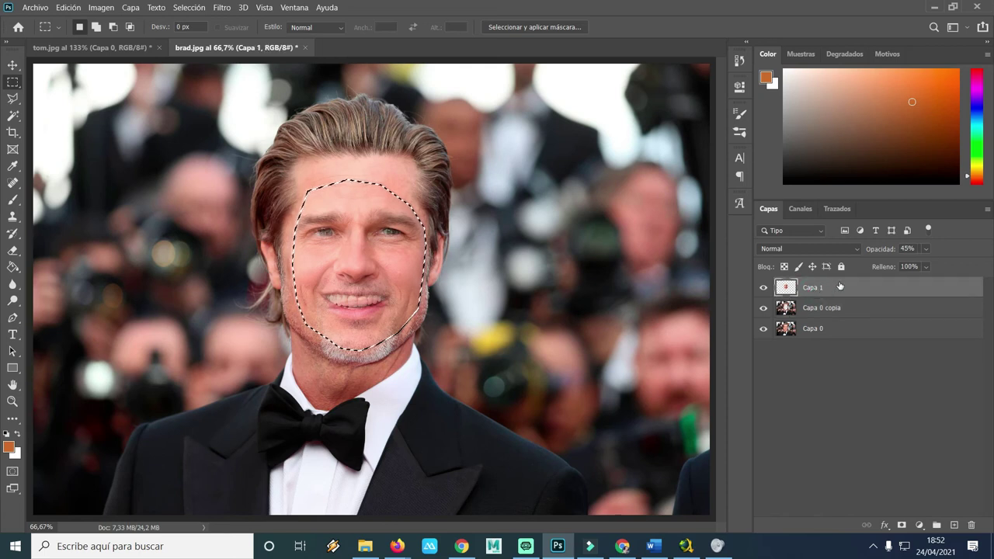
pyautogui.press('0')
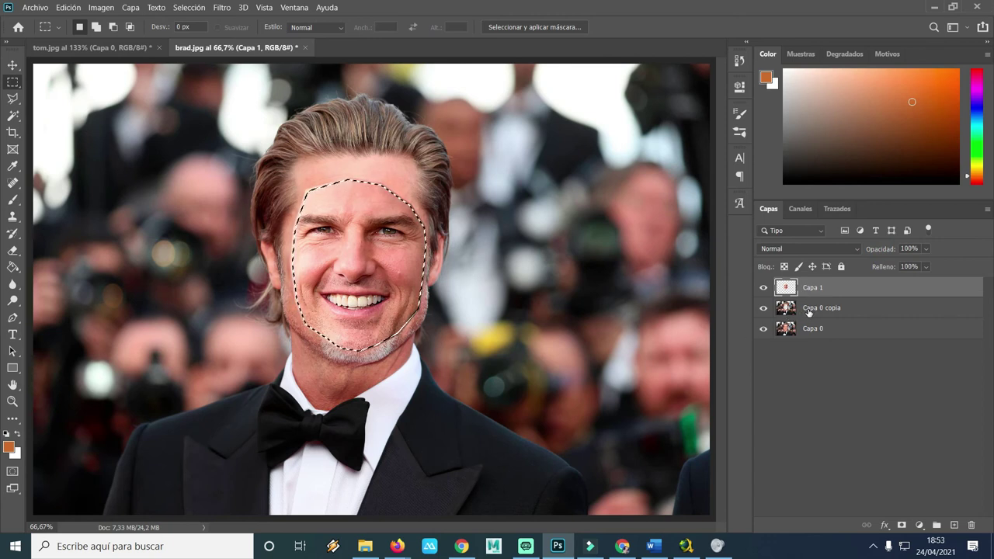
# Auto-blend Capa 1 with Capa 0 copia into Capa 1 (combinado).
pyautogui.keyDown('ctrl'); pyautogui.click(809, 311); pyautogui.keyUp('ctrl')
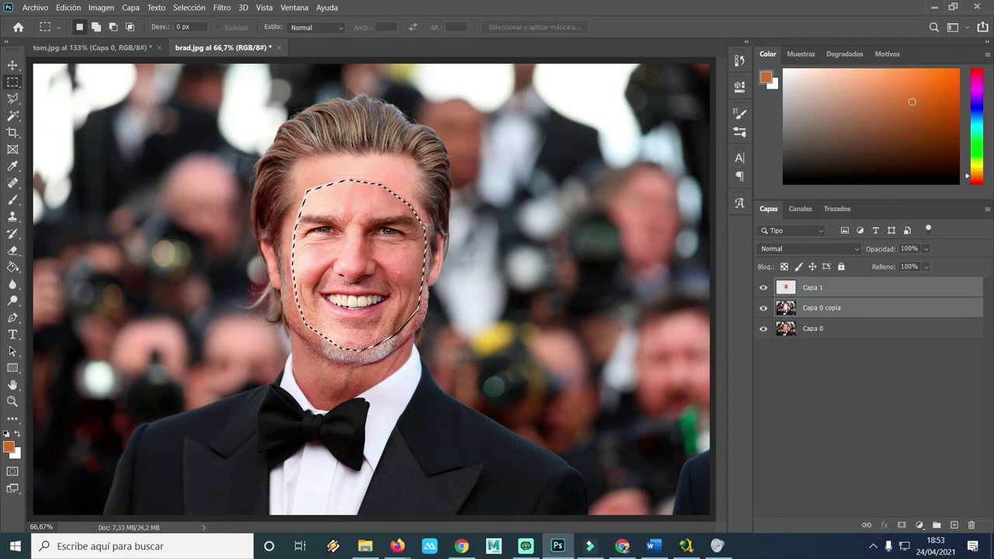
pyautogui.click(68, 8)
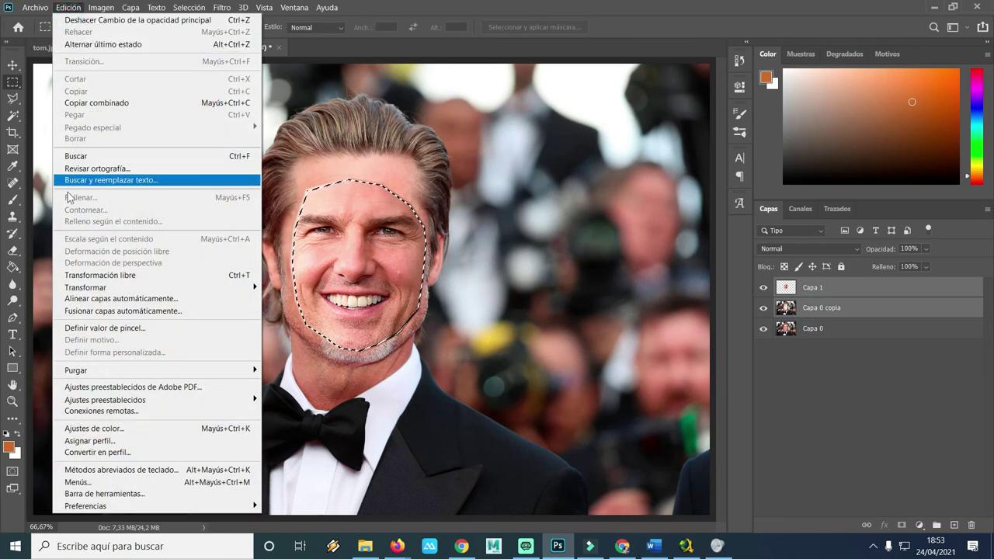
pyautogui.click(92, 312)
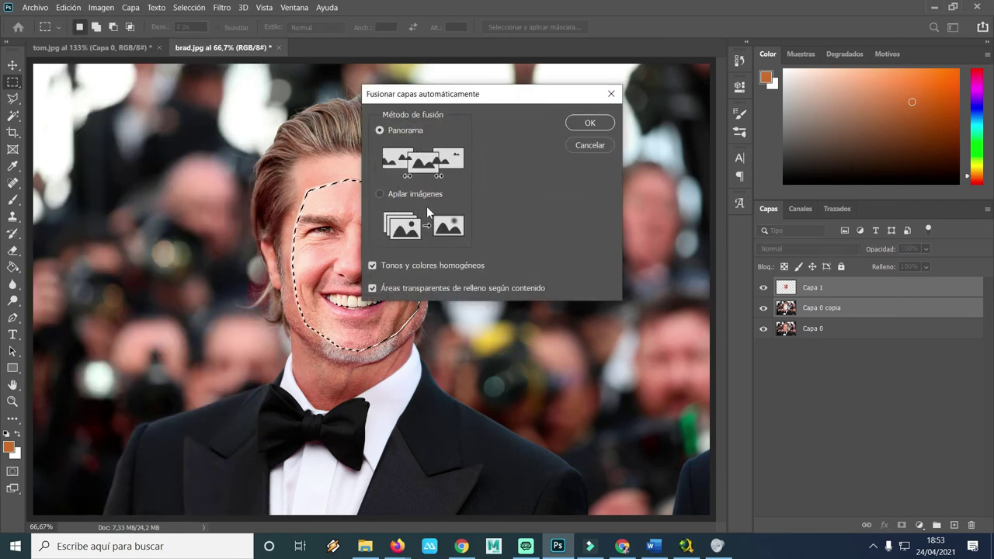
pyautogui.click(576, 124)
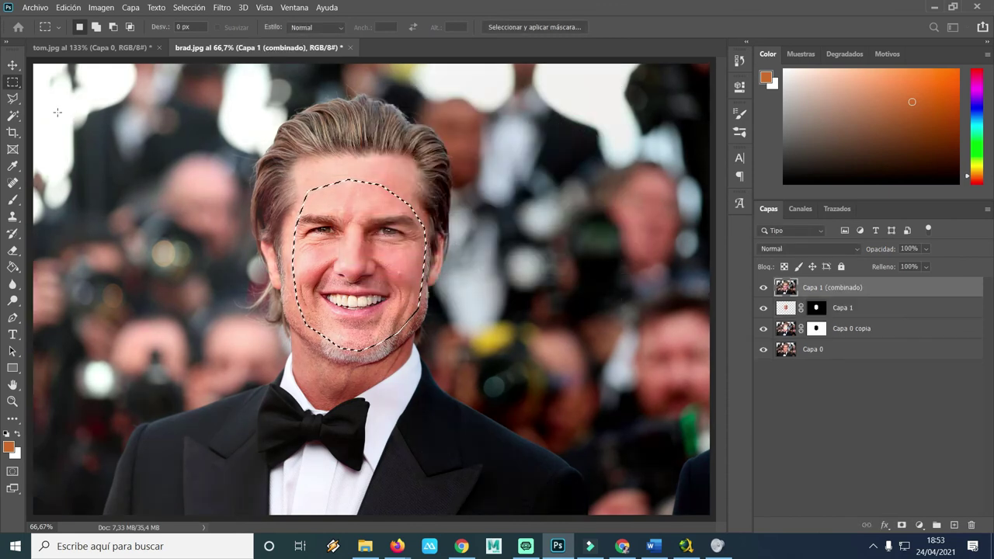
# Deselect the face, then hide the Capa 0 and Capa 0 copia layers.
pyautogui.hotkey('ctrl', 'd')
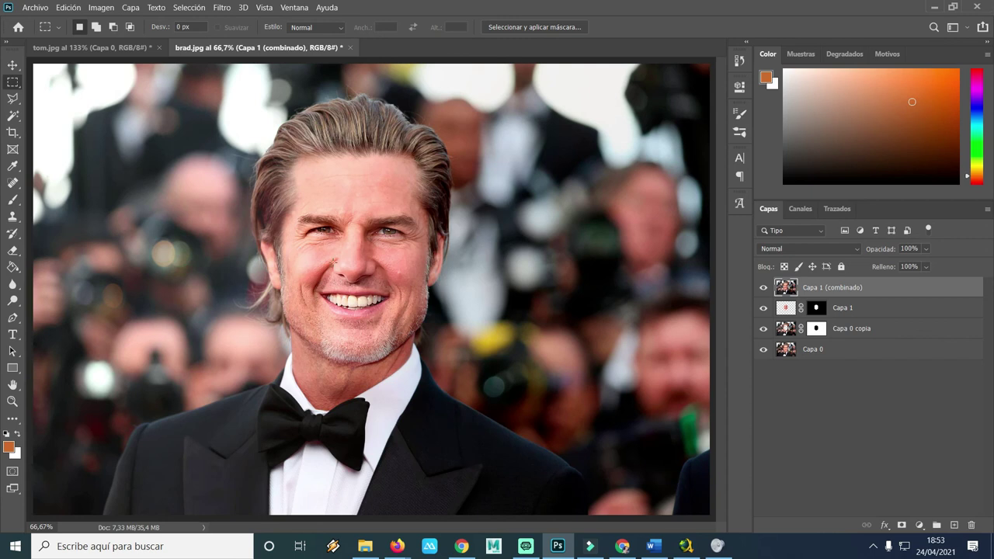
pyautogui.click(764, 351)
pyautogui.click(763, 331)
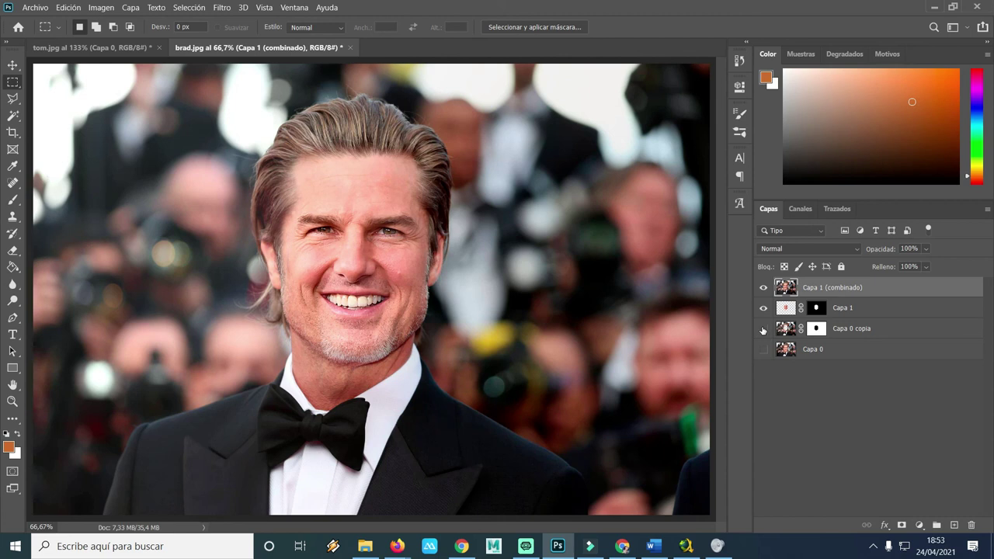